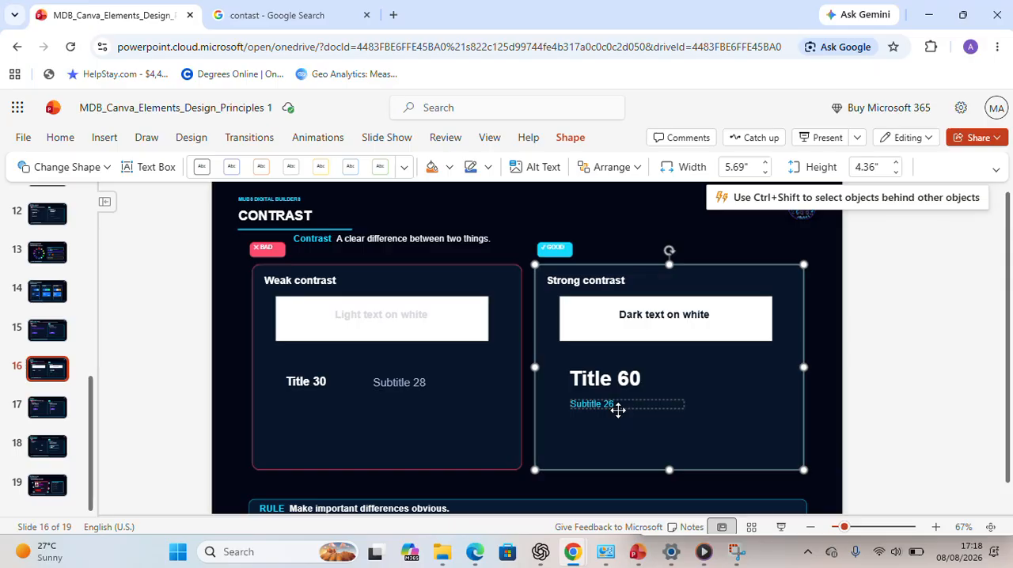
- Compare the contrast definition in the Google Search results with the light-text-on-white example in slide 16's Weak contrast panel
left_click(265, 15)
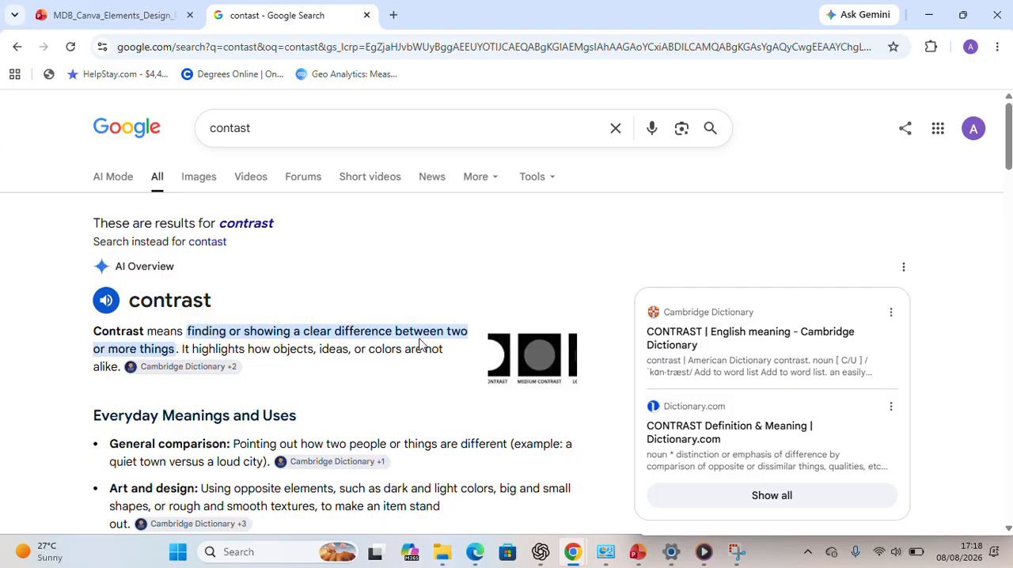
left_click(115, 16)
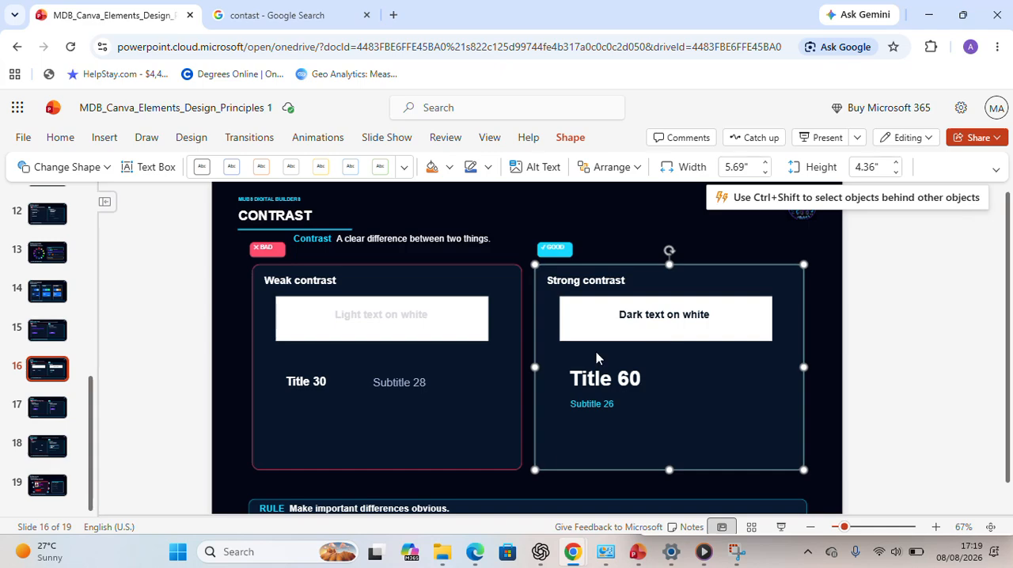
left_click(407, 314)
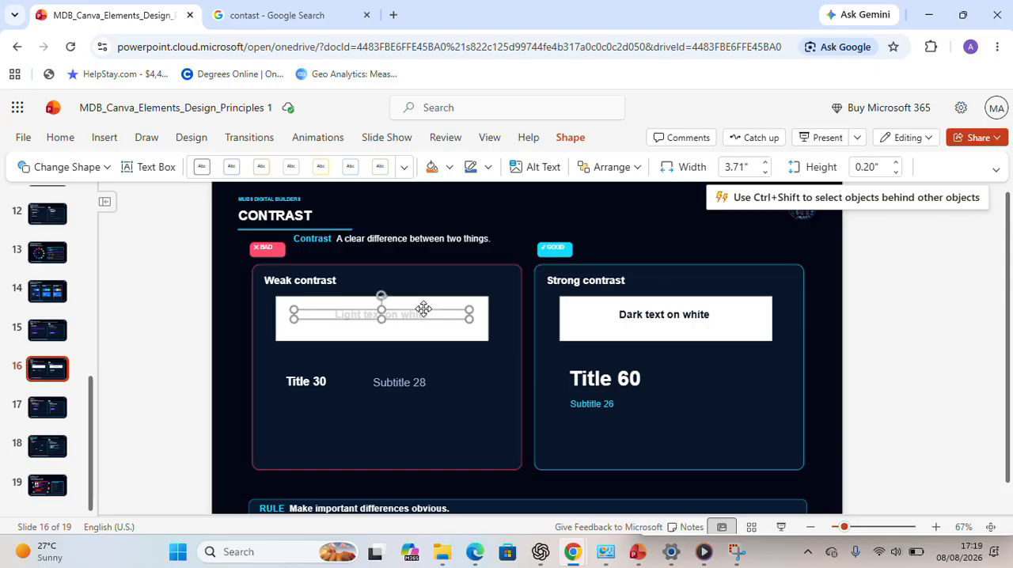
left_click(427, 337)
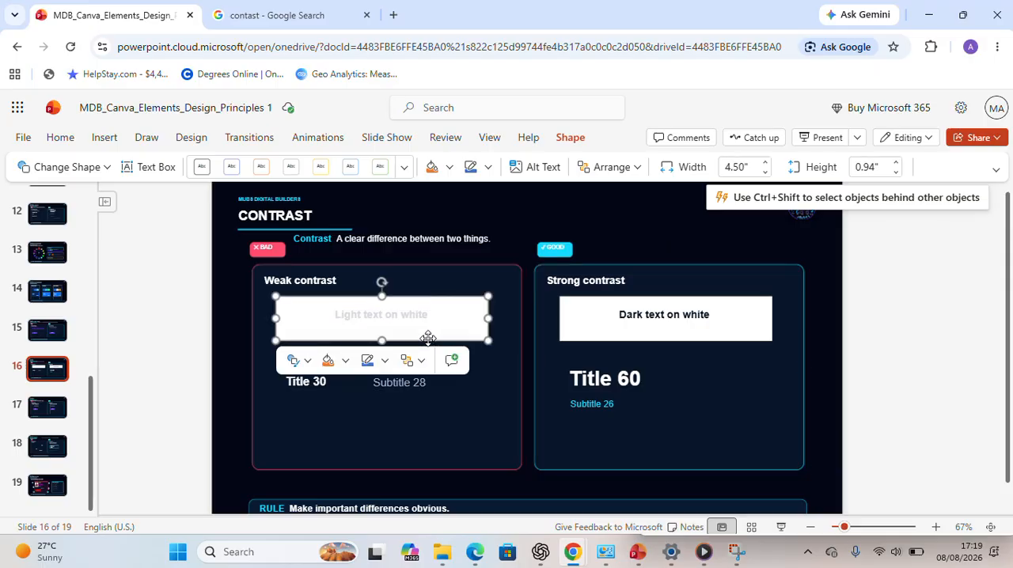
left_click(429, 428)
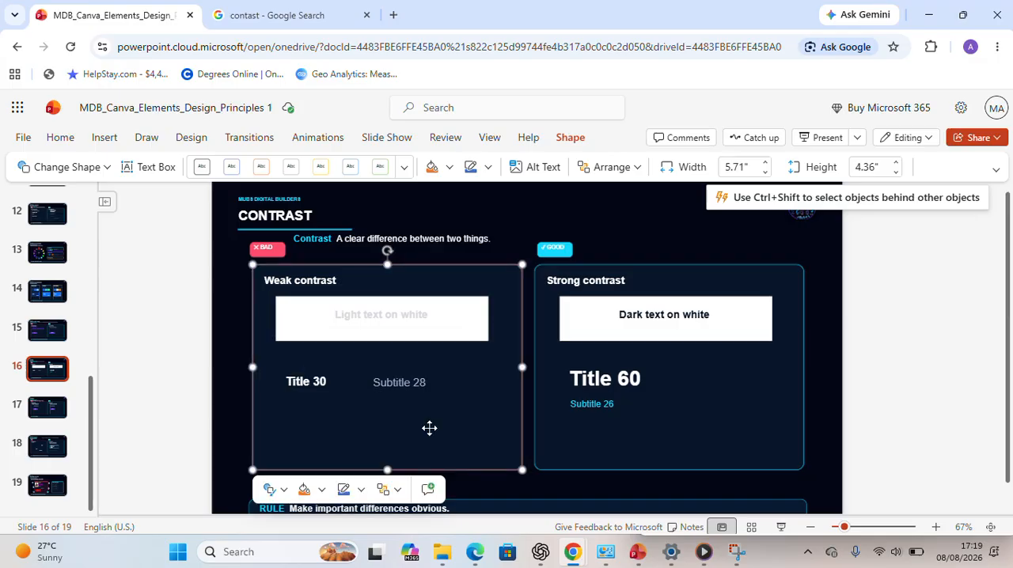
left_click(269, 16)
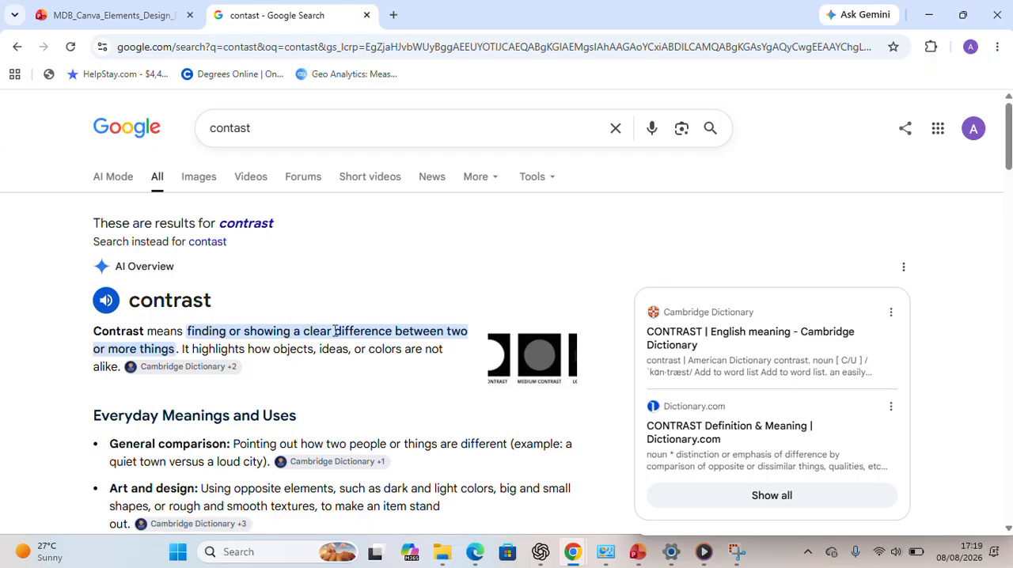
left_click(119, 15)
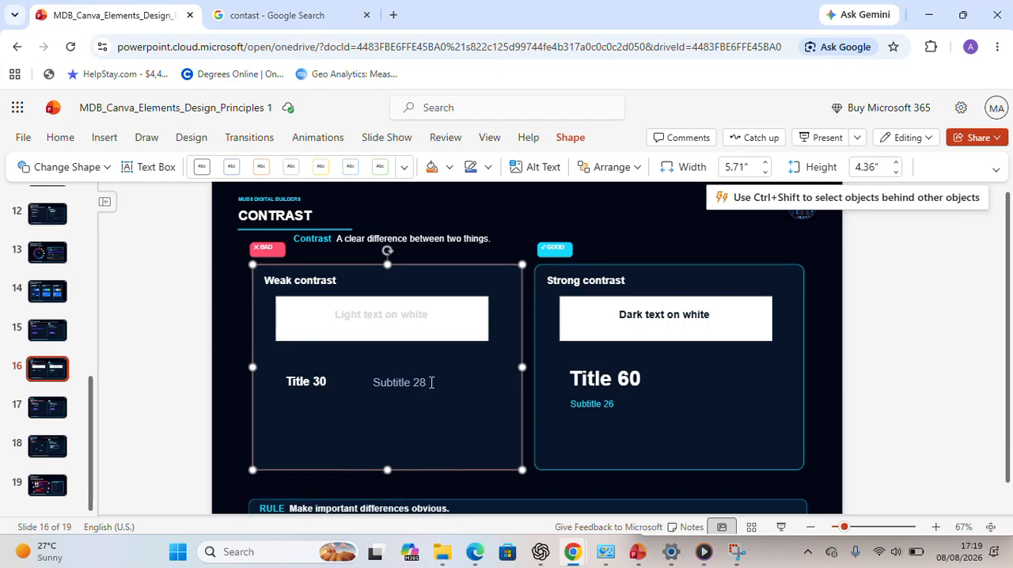
- Inspect the title and subtitle pairs in slide 16's Weak contrast and Strong contrast panels to compare their sizes
left_click(313, 382)
left_click(421, 384)
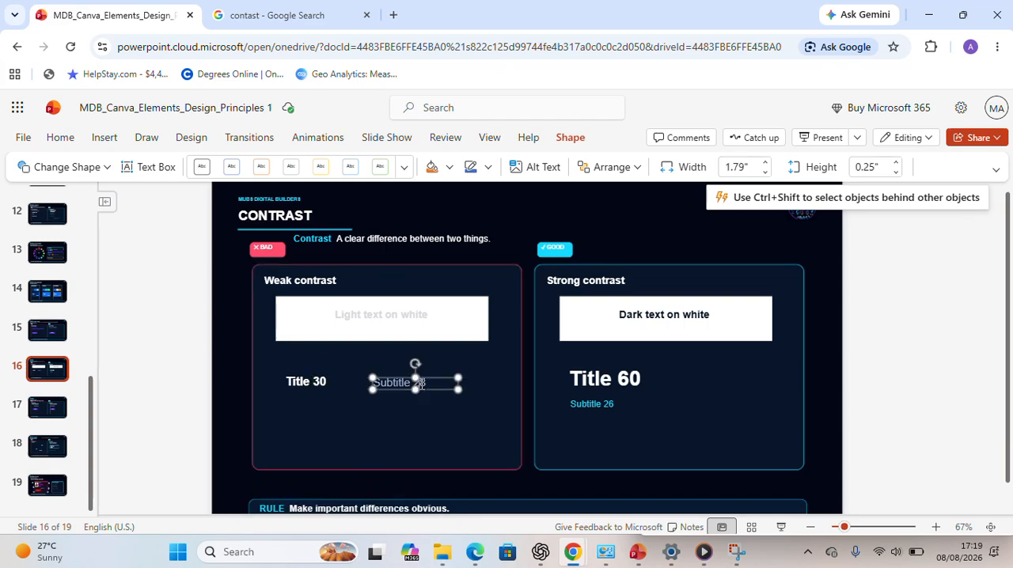
left_click(624, 380)
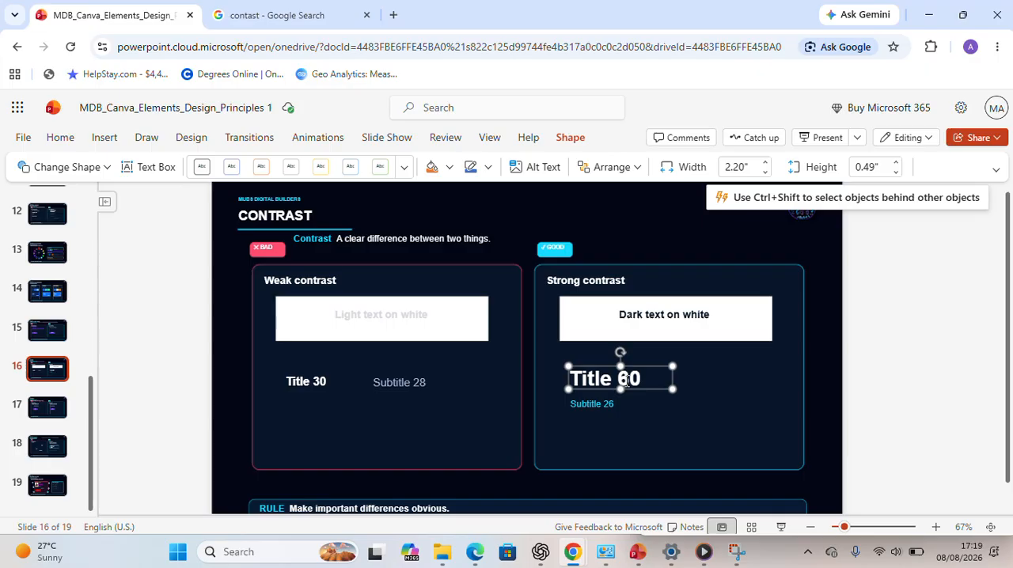
left_click(600, 406)
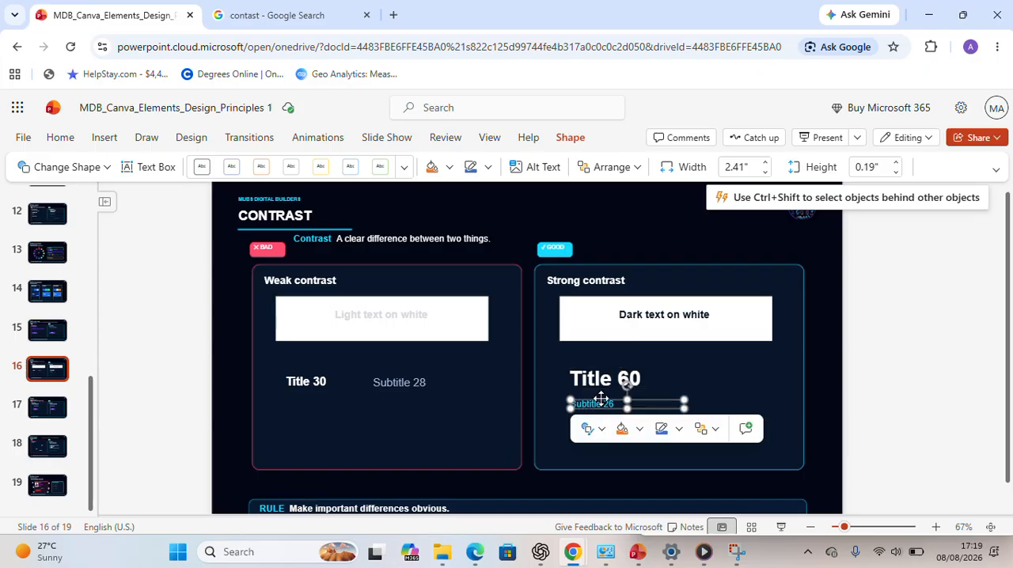
left_click(606, 377)
left_click(611, 405)
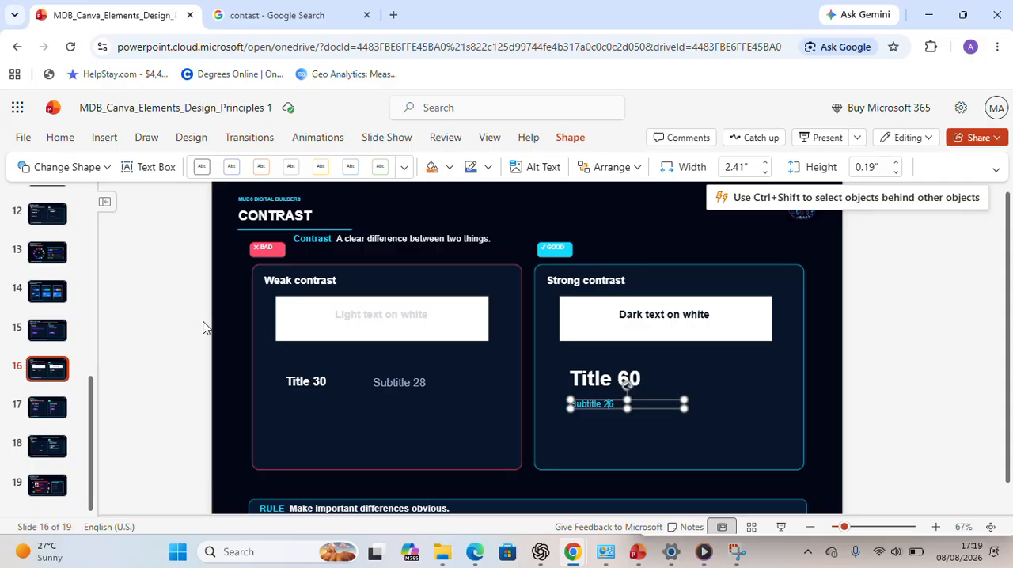
- On slide 17, move the Alignment definition text clear of the BAD and GOOD labels, beside the ALIGNMENT heading
left_click(53, 417)
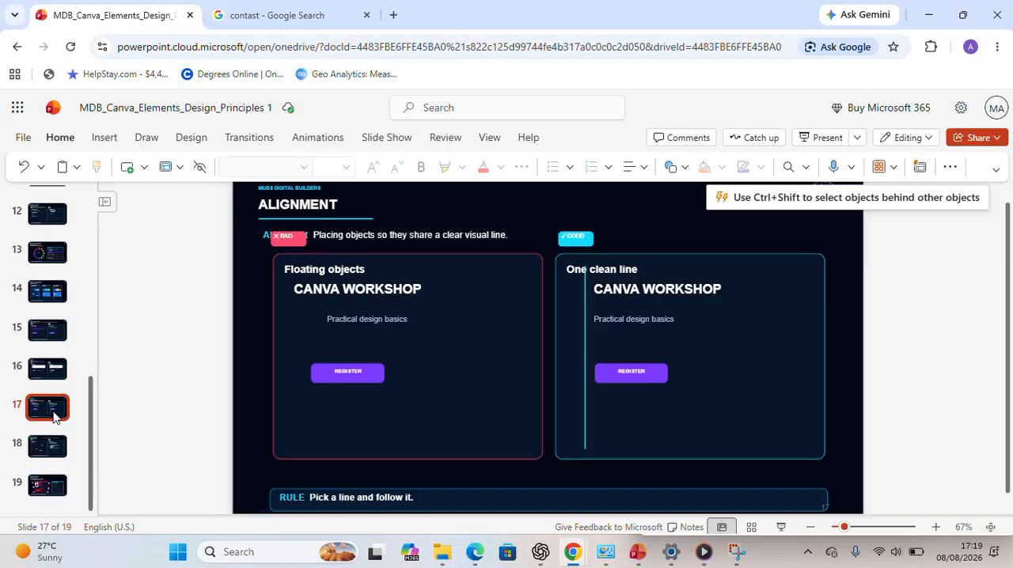
left_click(390, 228)
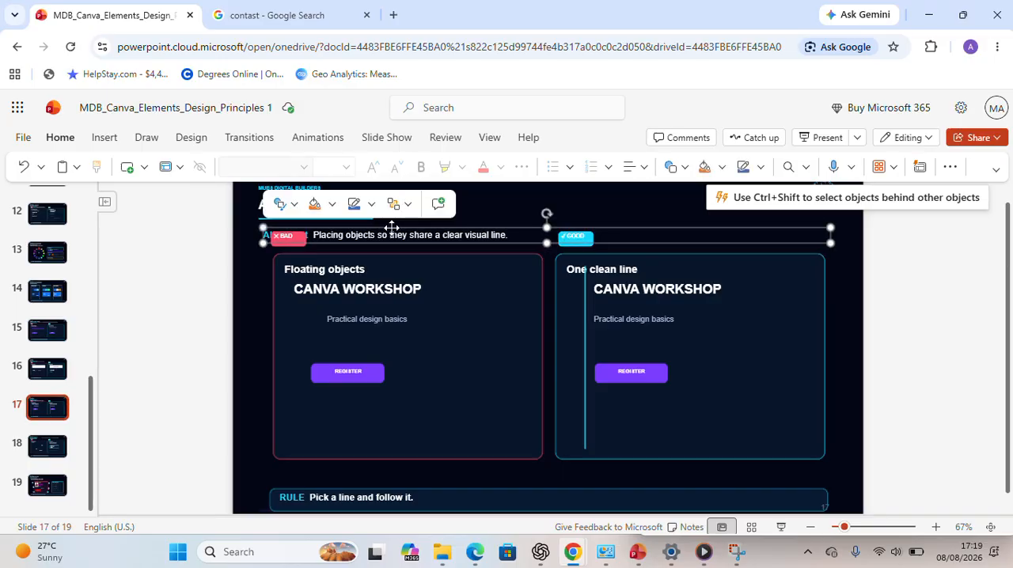
left_click_drag(391, 228, 434, 224)
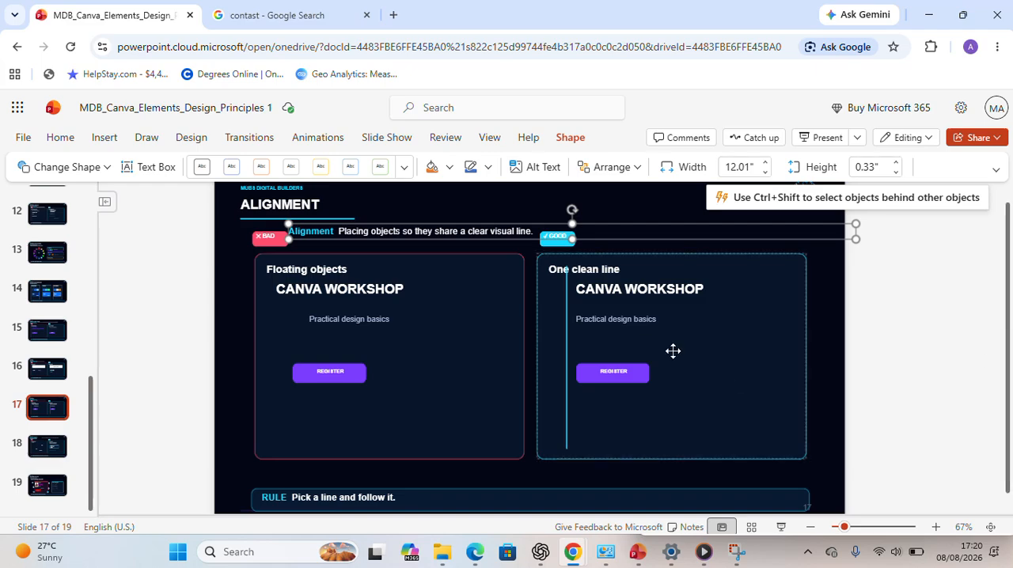
left_click_drag(511, 228, 590, 199)
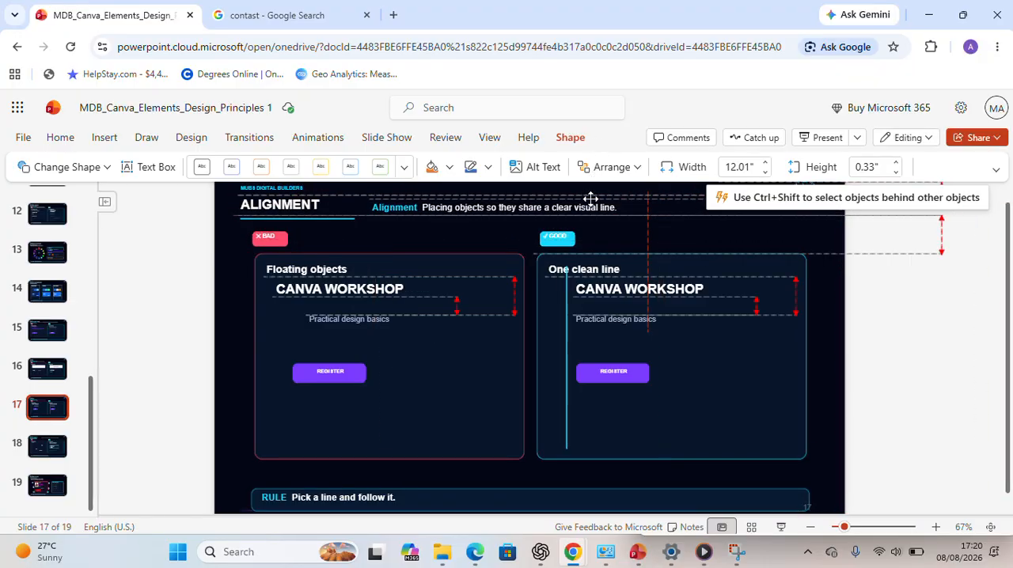
left_click_drag(591, 199, 588, 198)
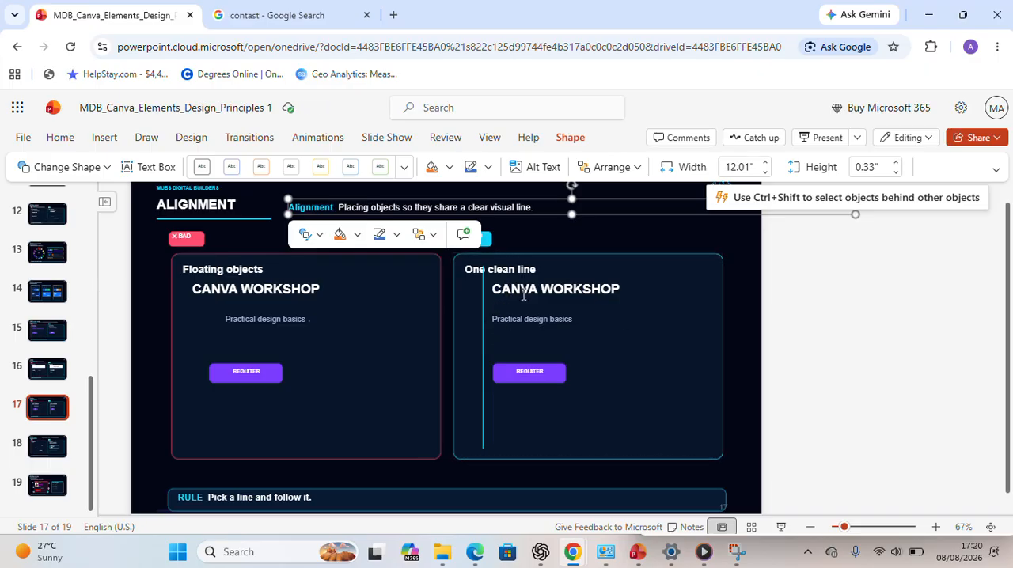
- Inspect the CANVA WORKSHOP headings and the REGISTER button on slide 17 to compare floating objects with one clean line
left_click(522, 291)
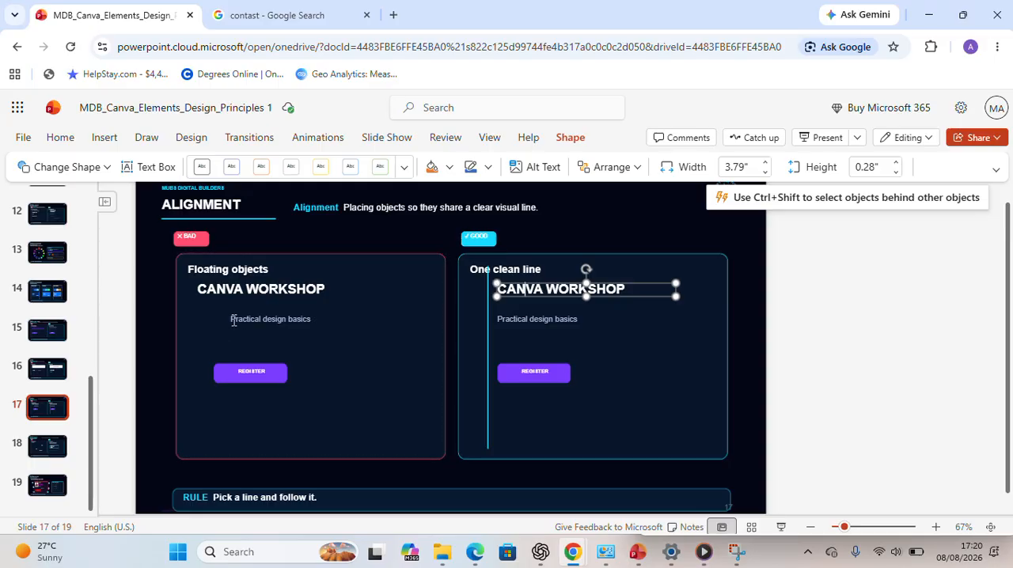
left_click(271, 290)
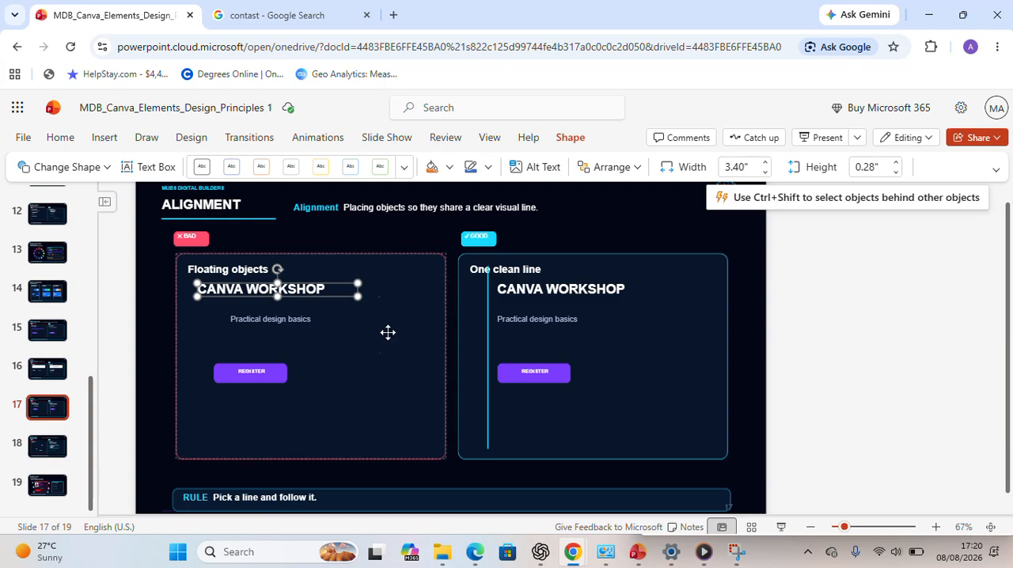
left_click(383, 369)
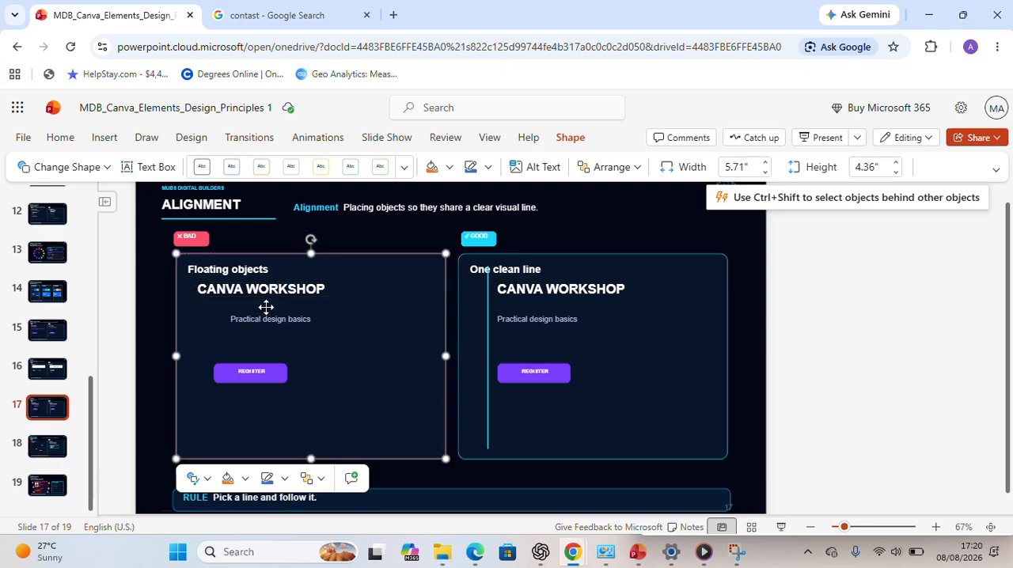
left_click(249, 373)
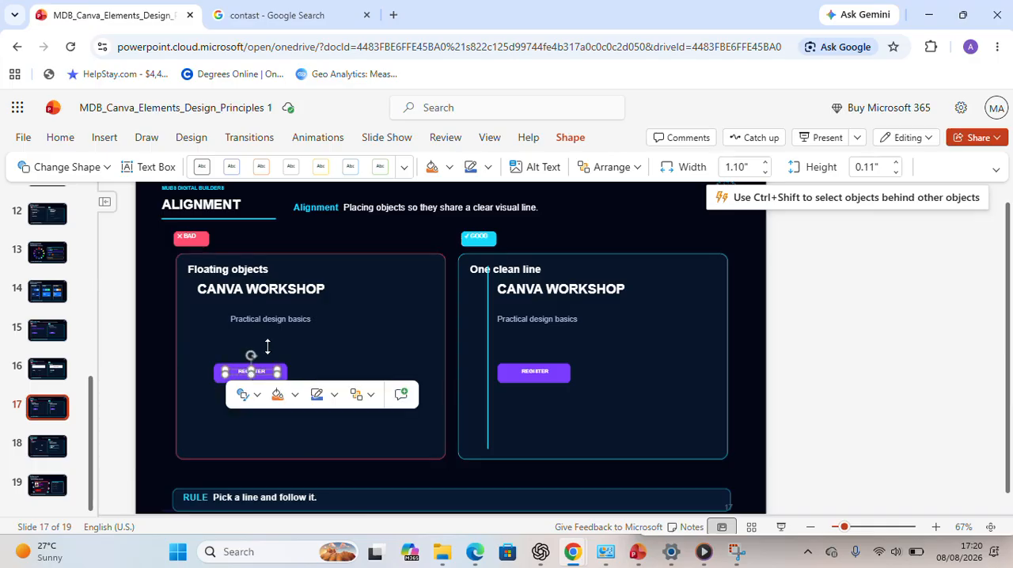
left_click(309, 291)
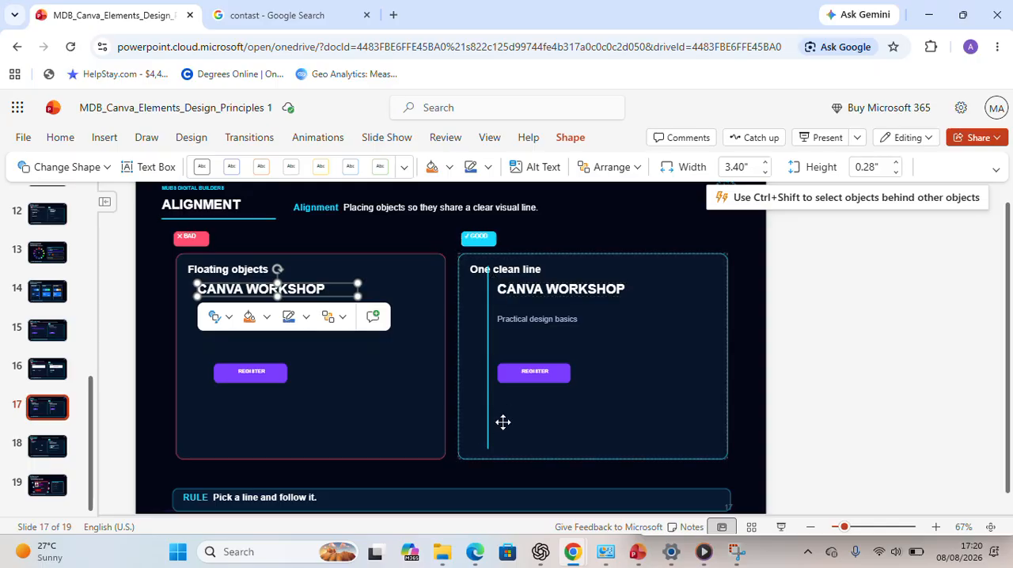
left_click(335, 437)
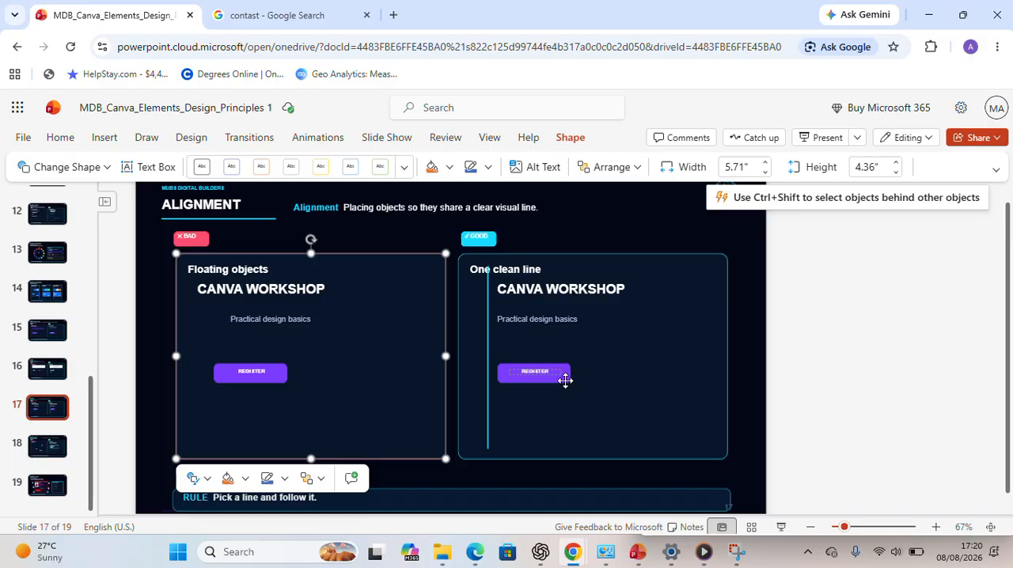
- Nudge the CANVA WORKSHOP heading in the One clean line panel slightly toward the vertical guide line
left_click(562, 290)
mouse_move(579, 281)
left_mouse_down()
mouse_move(633, 323)
mouse_move(627, 297)
mouse_move(607, 285)
mouse_move(572, 294)
mouse_move(578, 283)
left_mouse_up()
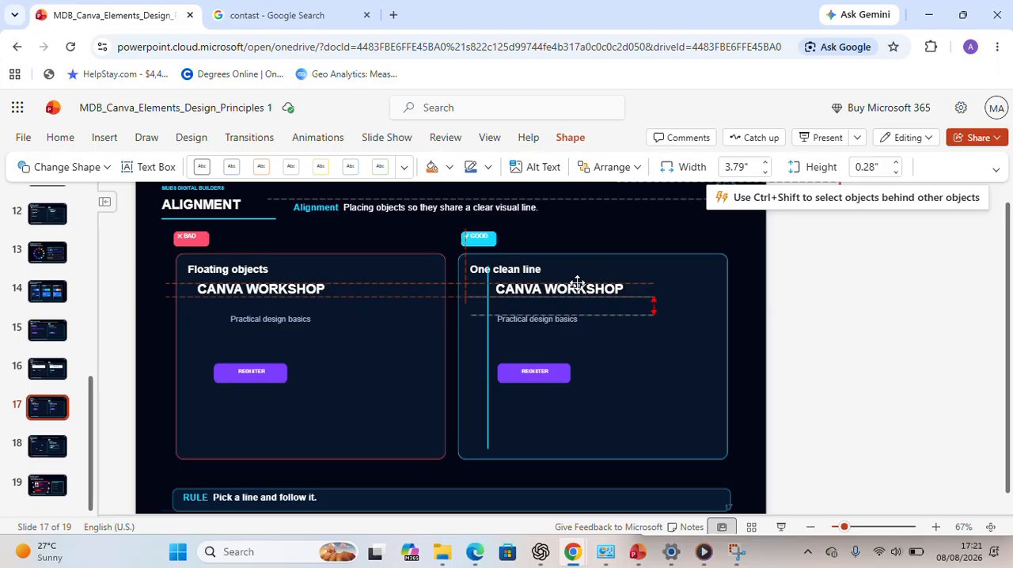
left_click_drag(578, 282, 579, 282)
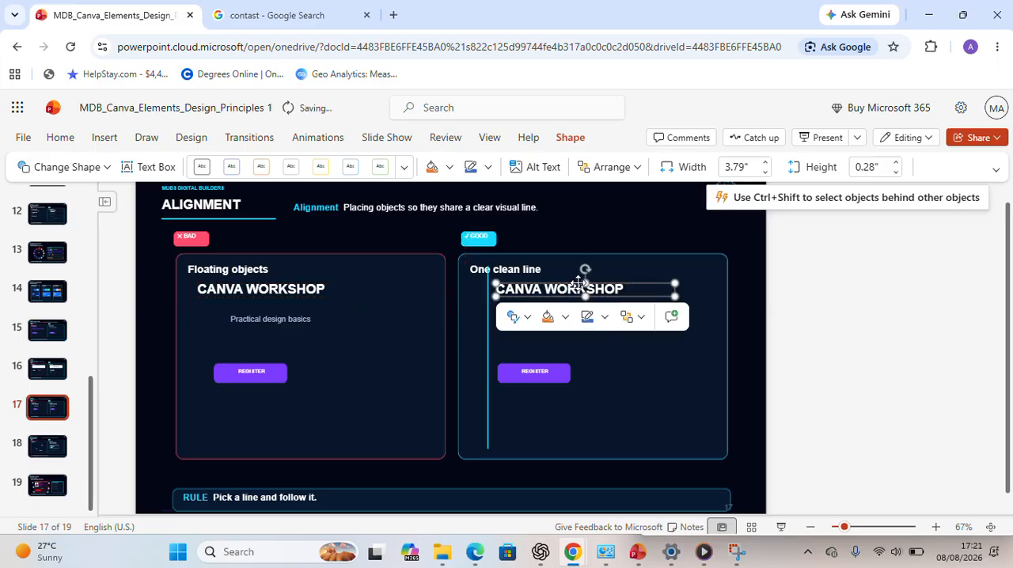
- Open slide 18 and examine the SATURDAY and 4 PM texts in the Scattered details panel
left_click(47, 455)
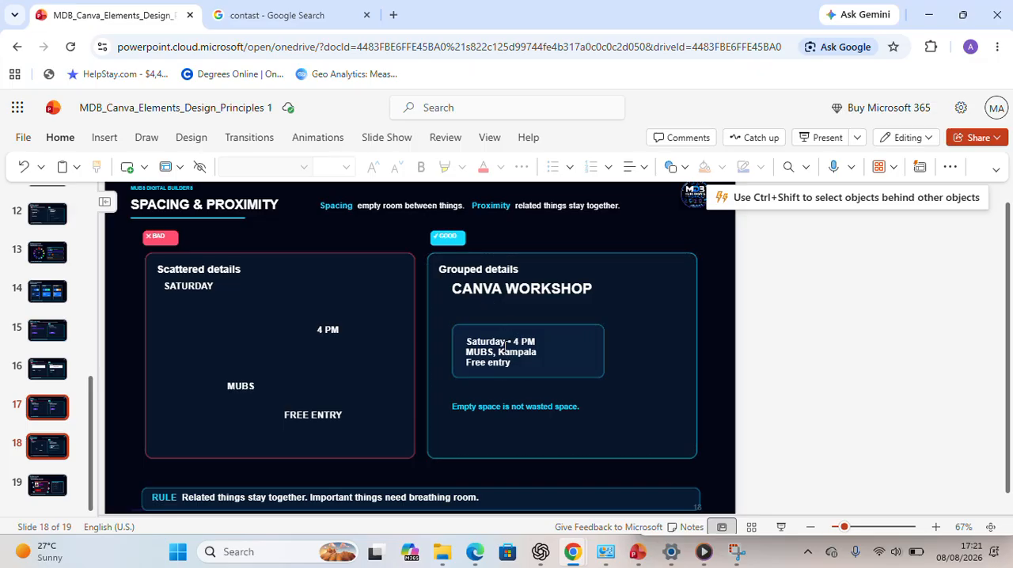
left_click(207, 287)
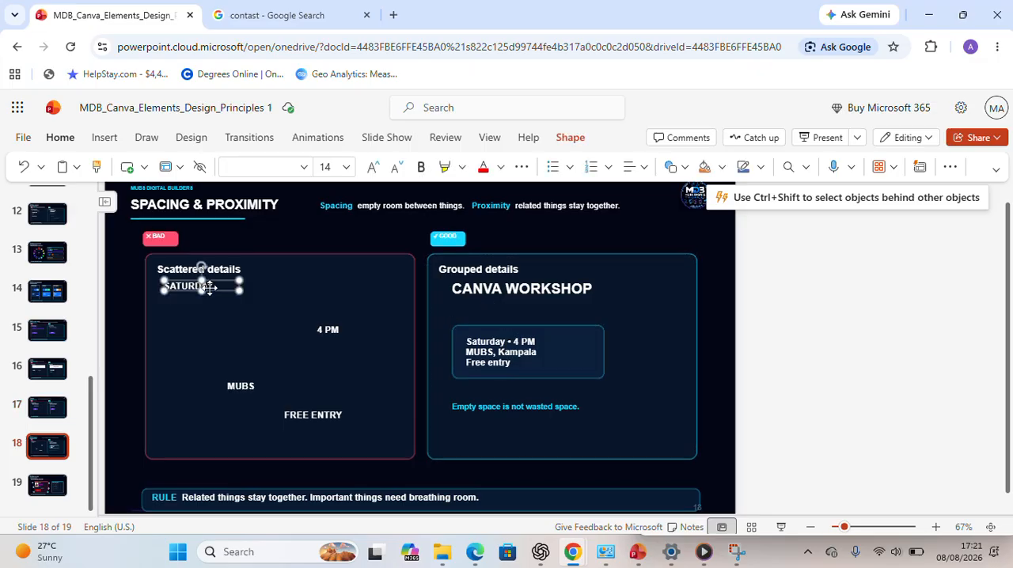
left_click(335, 332)
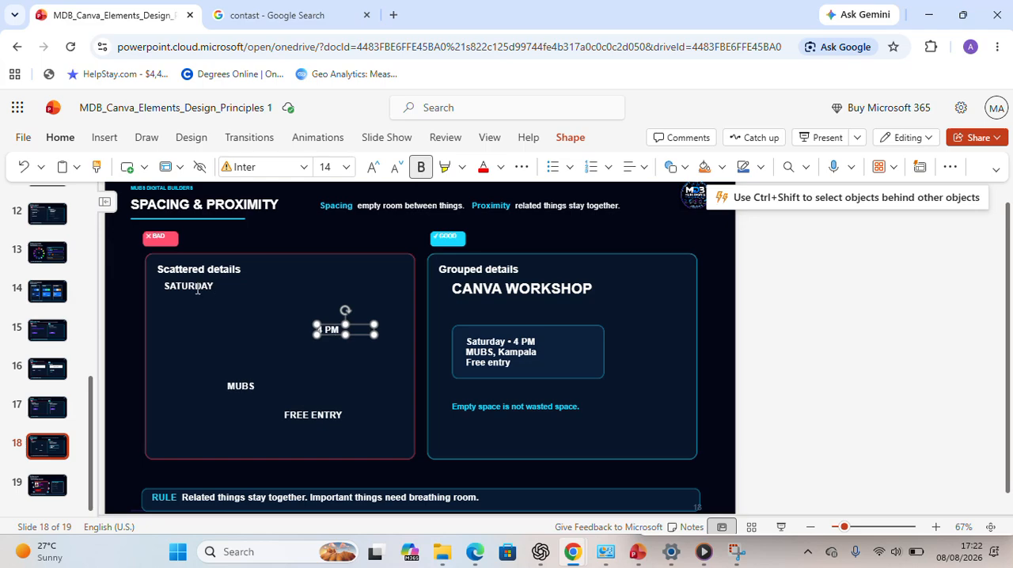